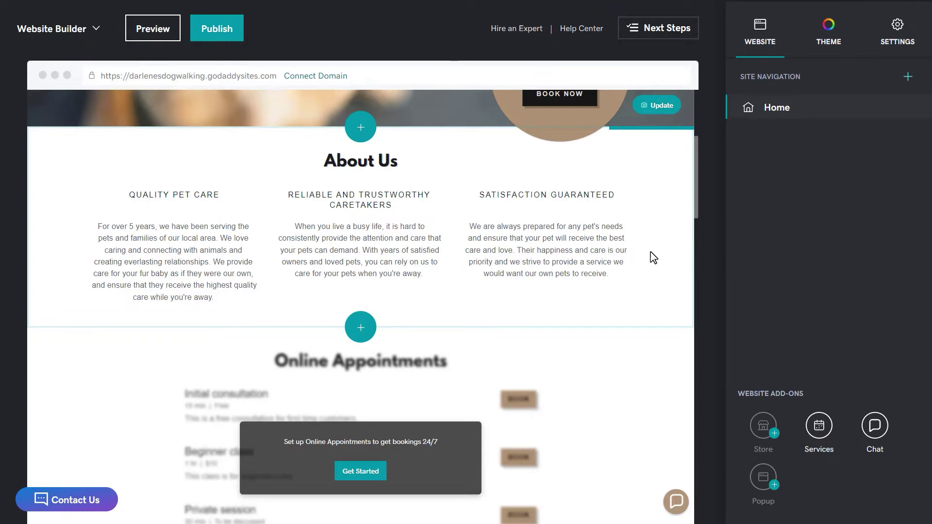
Select the About Us and Online Appointments sections to review the home page layout
left_click(653, 258)
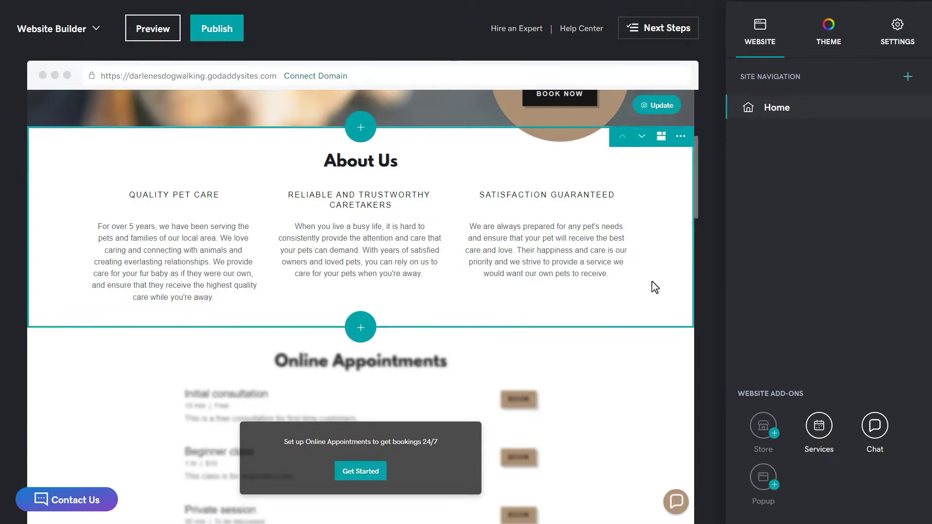
left_click(656, 330)
scroll(656, 420, "down", 2)
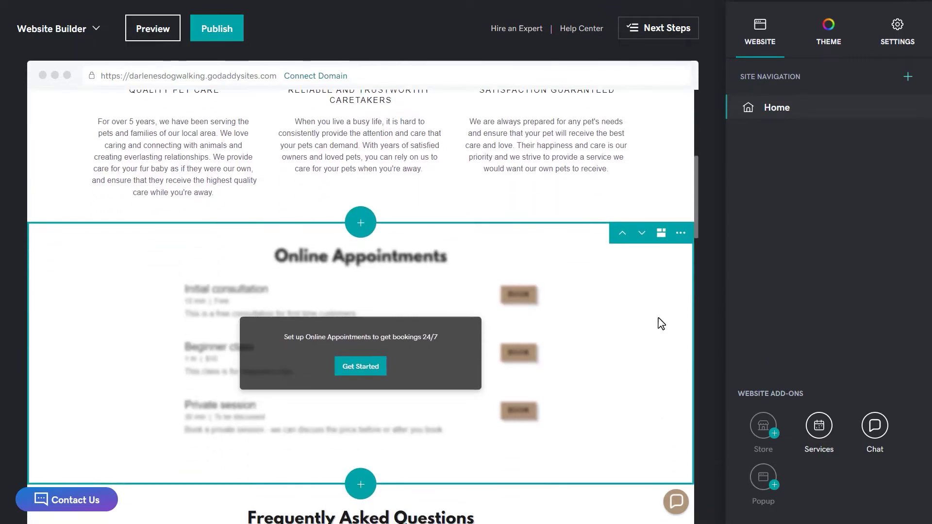
scroll(662, 324, "down", 3)
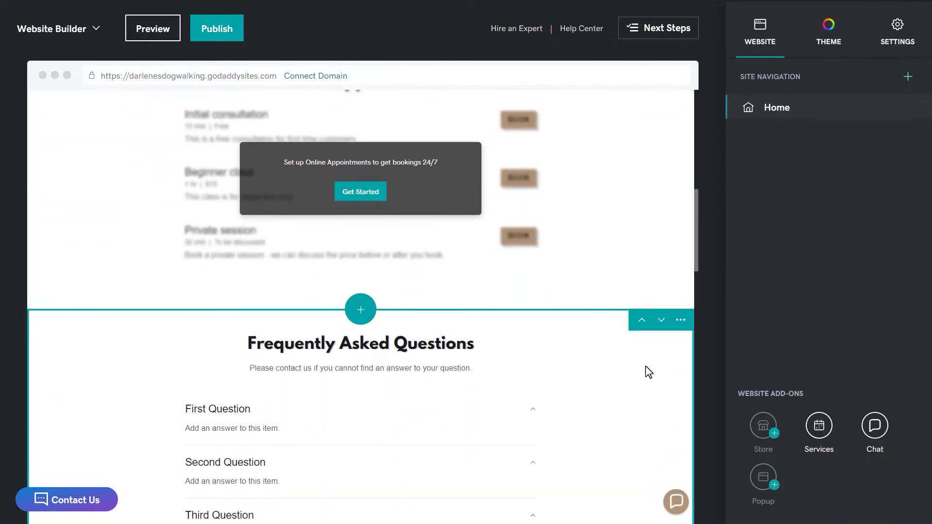
scroll(648, 373, "down", 1)
scroll(649, 372, "up", 4)
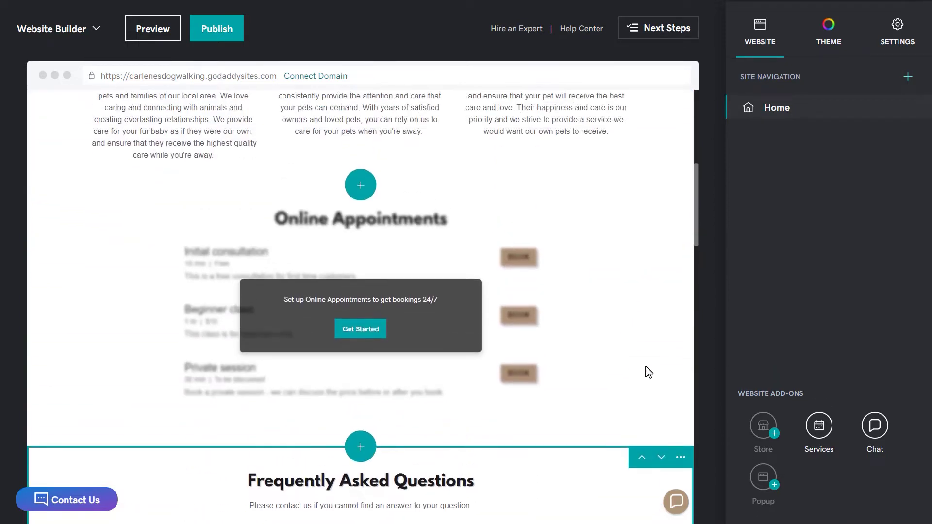
scroll(649, 372, "up", 5)
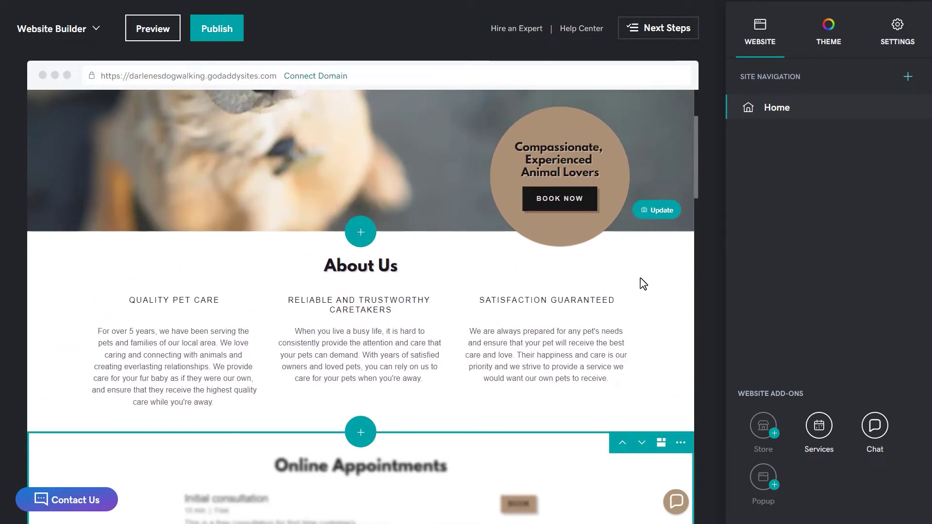
Move About Us below Online Appointments, then back above it
left_click(643, 283)
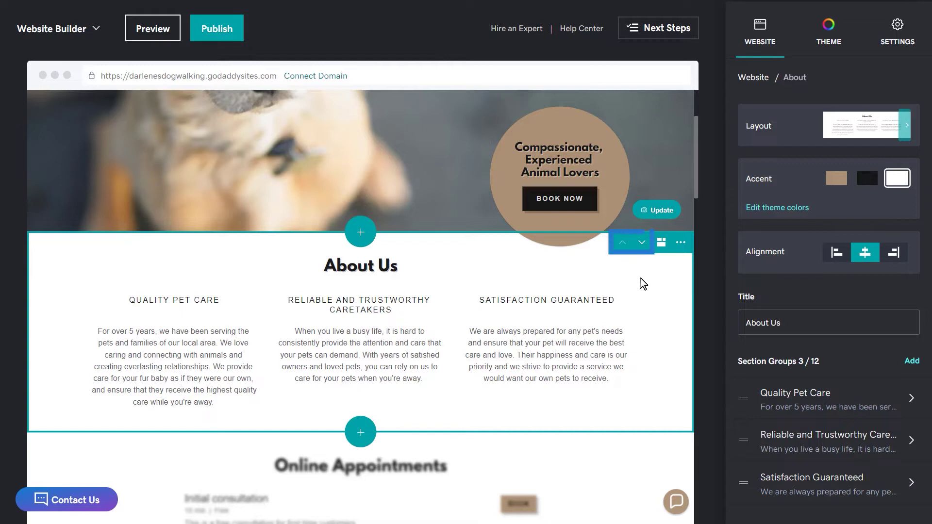
left_click(642, 243)
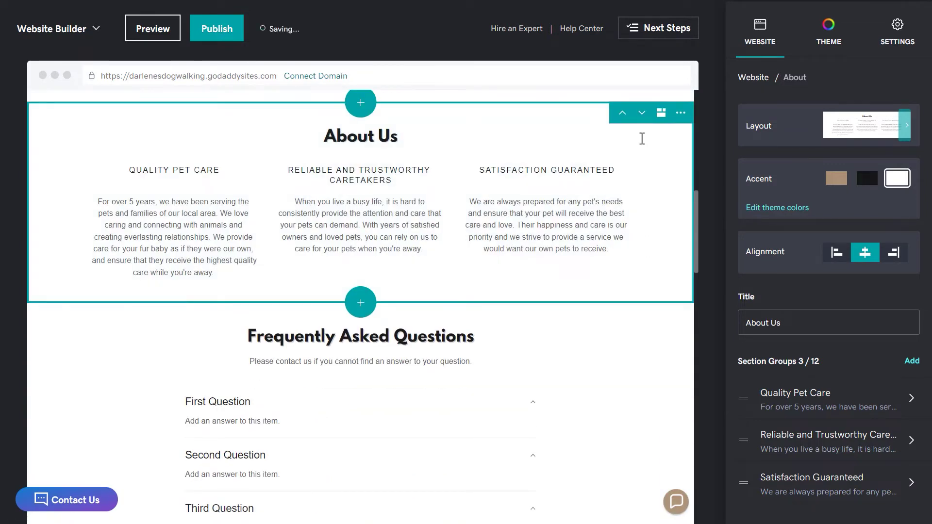
left_click(623, 114)
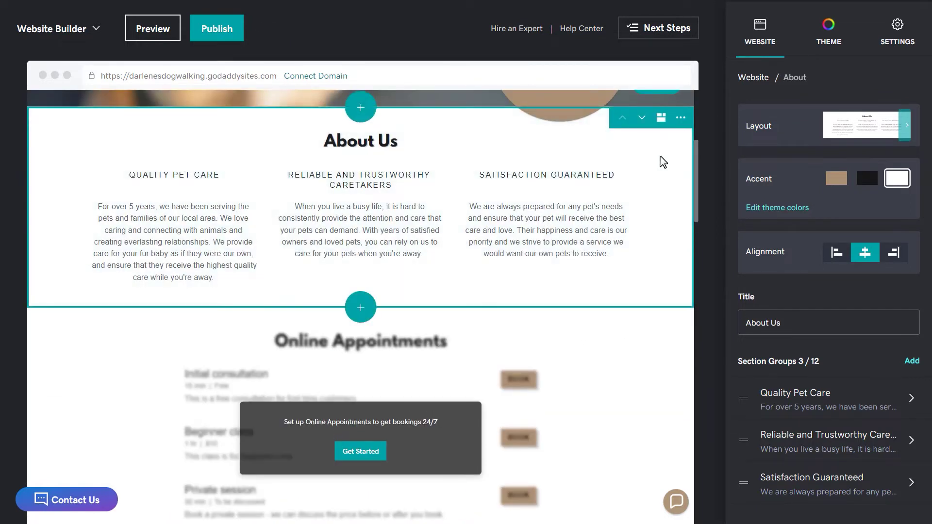
scroll(663, 162, "down", 2)
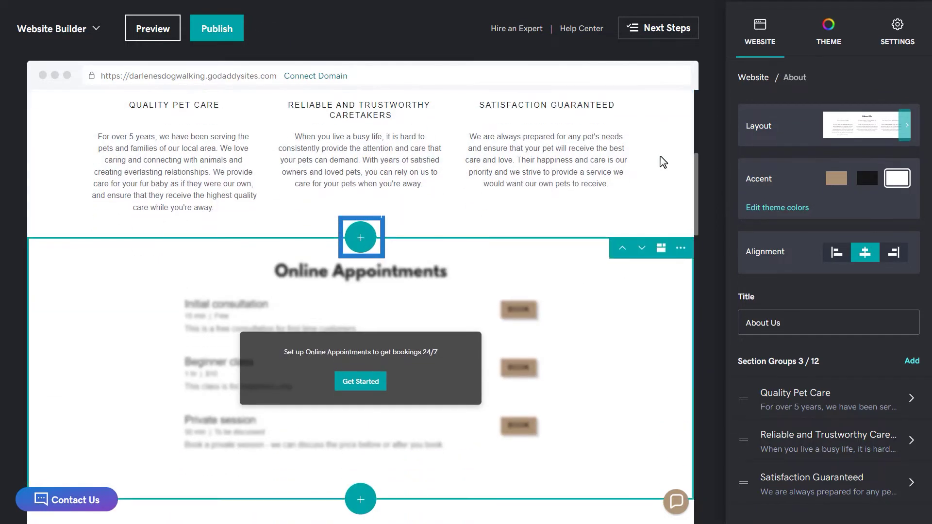
left_click(361, 245)
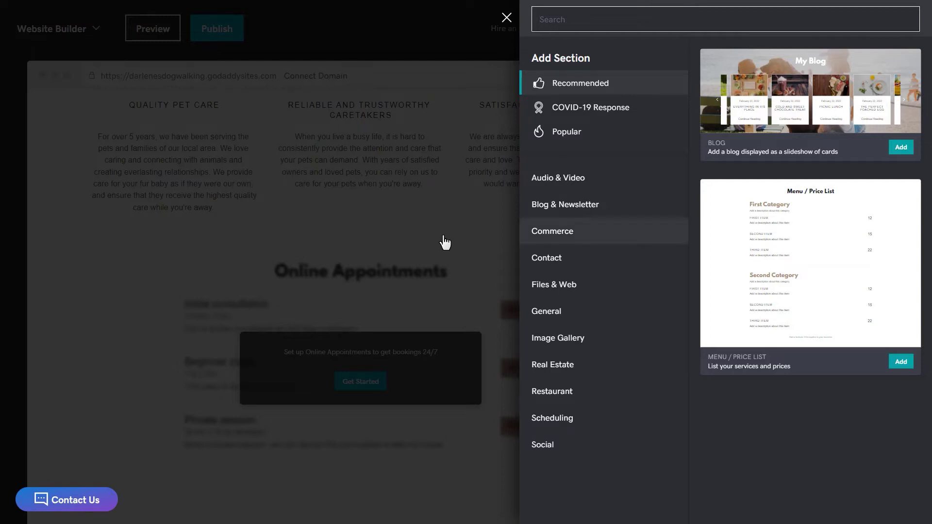
left_click(548, 235)
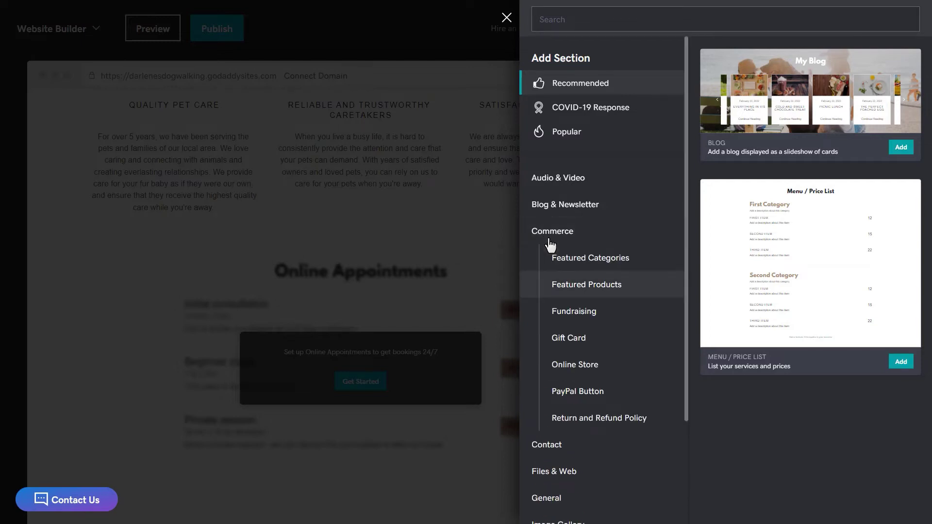
left_click(568, 340)
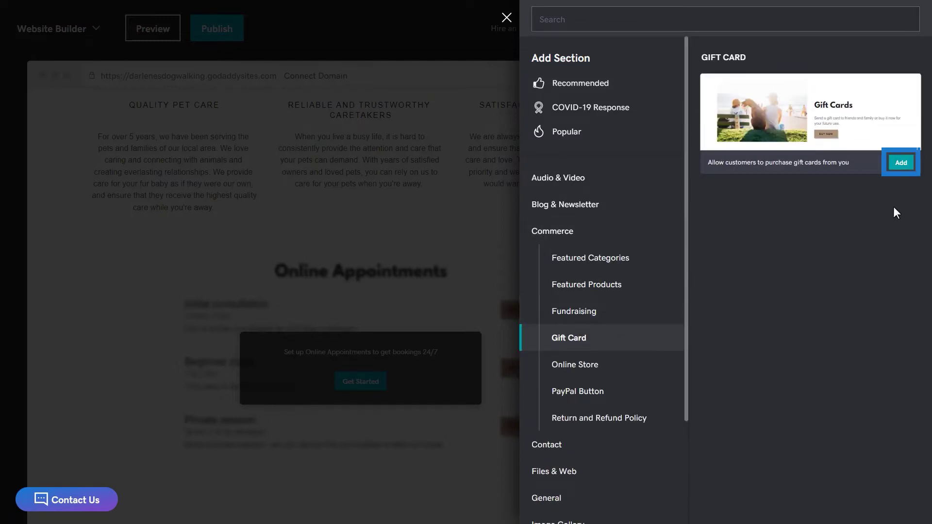
left_click(902, 164)
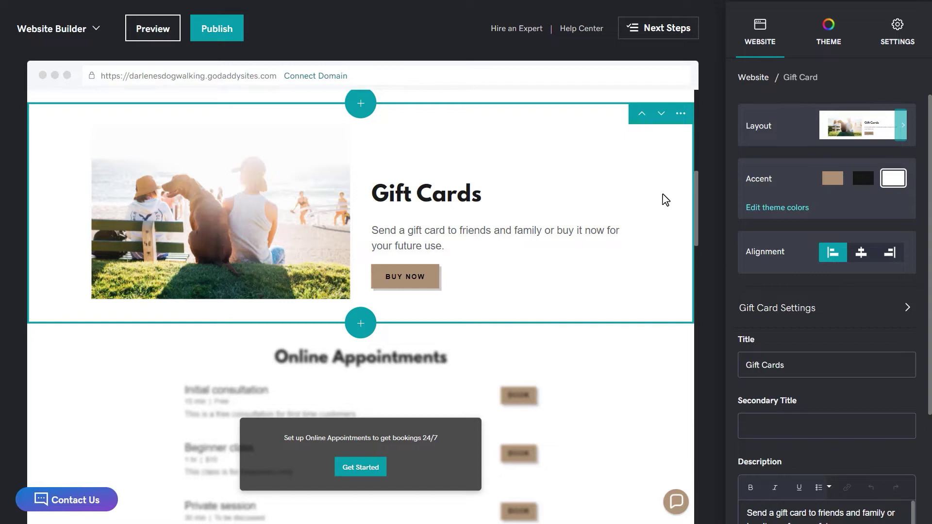
left_click(681, 117)
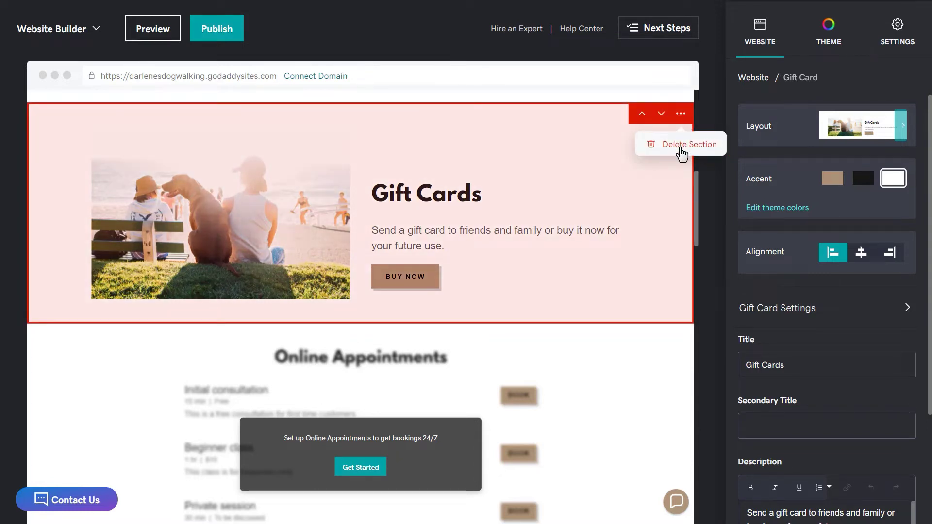
left_click(682, 153)
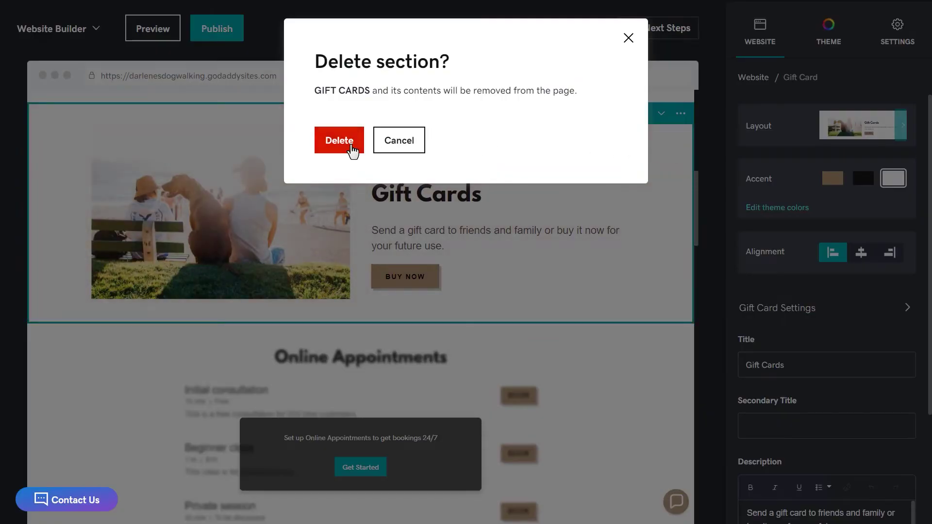
left_click(340, 140)
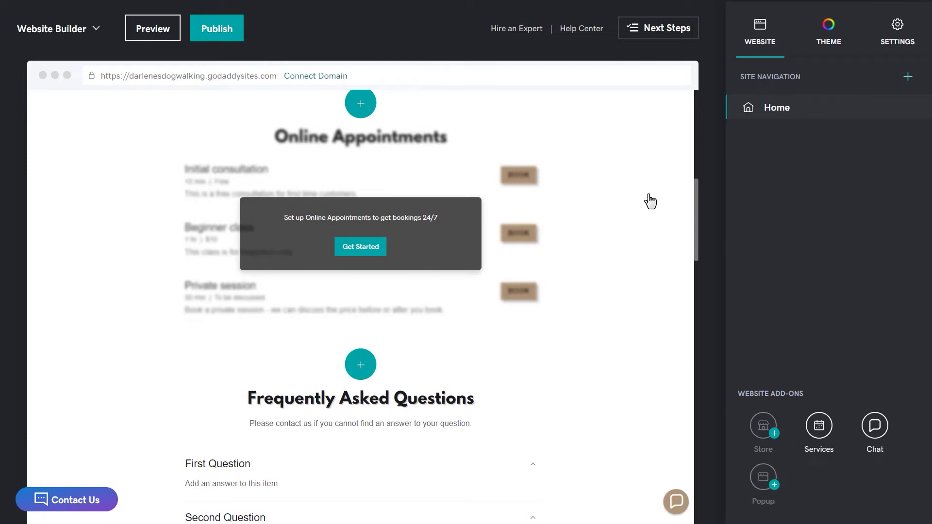
Select the About Us section and browse its alternative layouts before returning to its settings
scroll(651, 202, "up", 3)
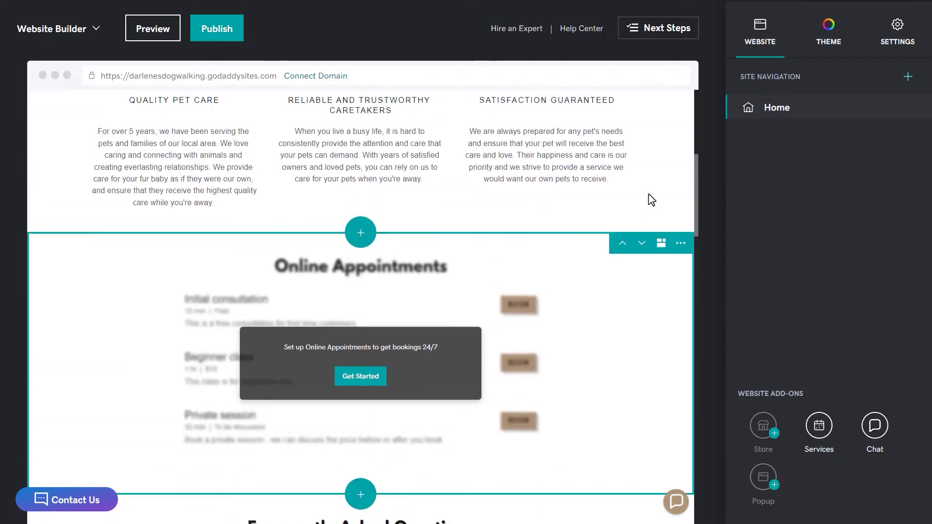
scroll(650, 200, "up", 2)
left_click(650, 200)
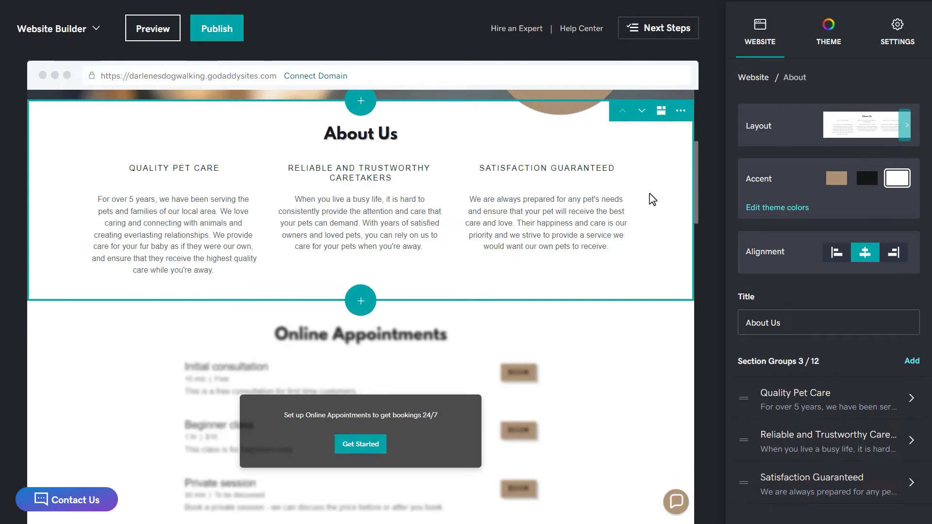
left_click(901, 134)
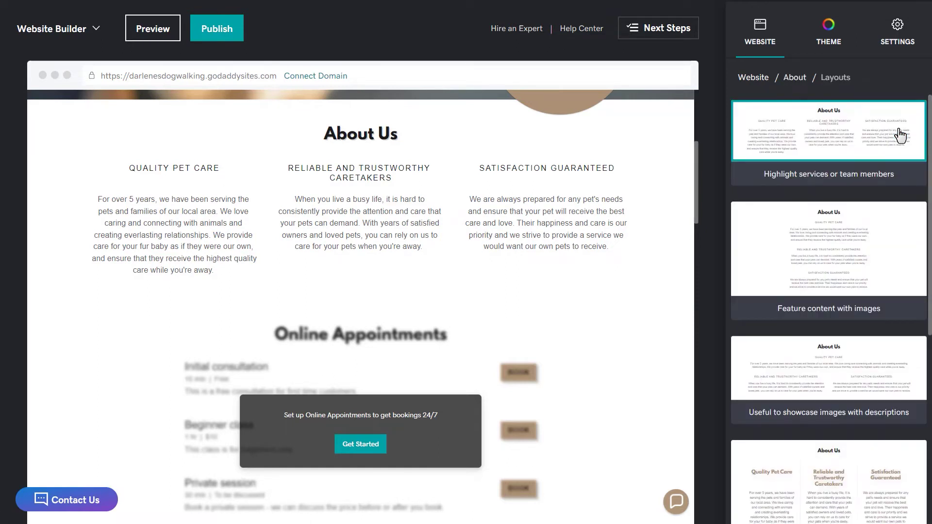
left_click(794, 79)
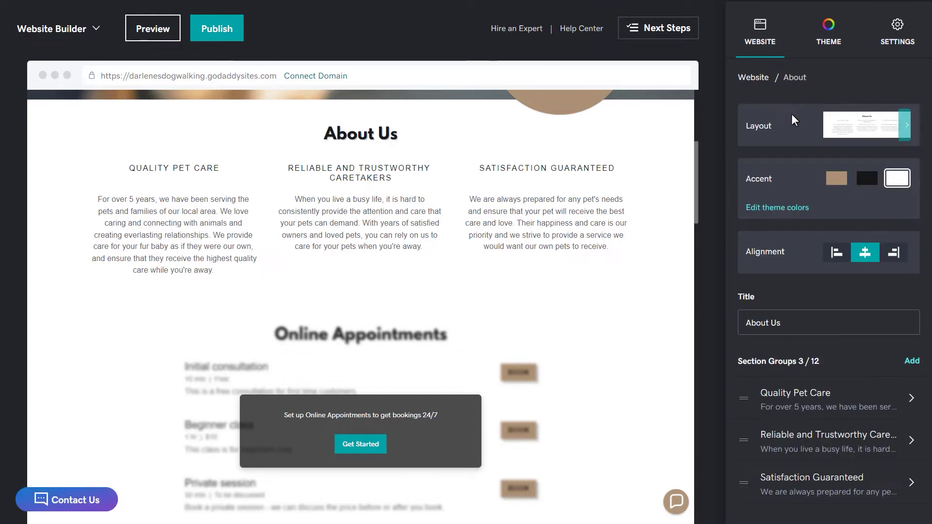
Keep About Us on a white background and set its column alignment to center
left_click(867, 180)
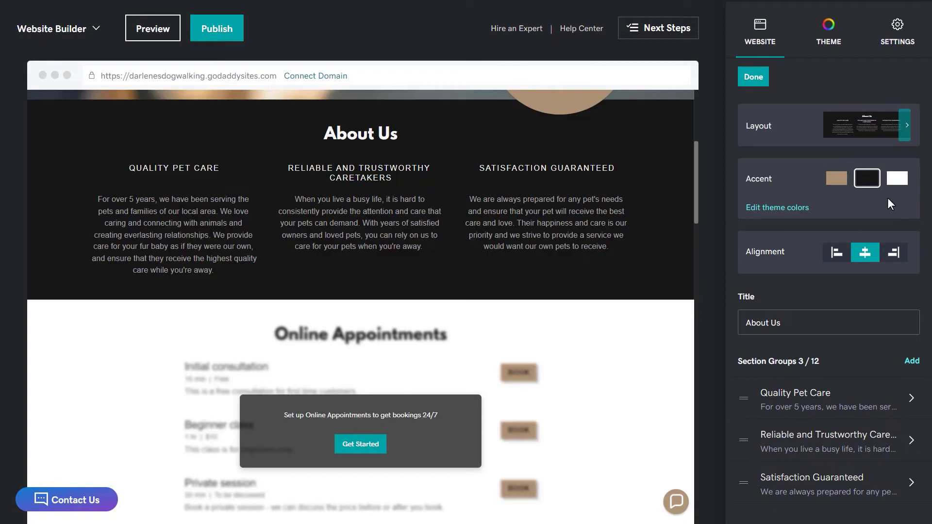
left_click(897, 178)
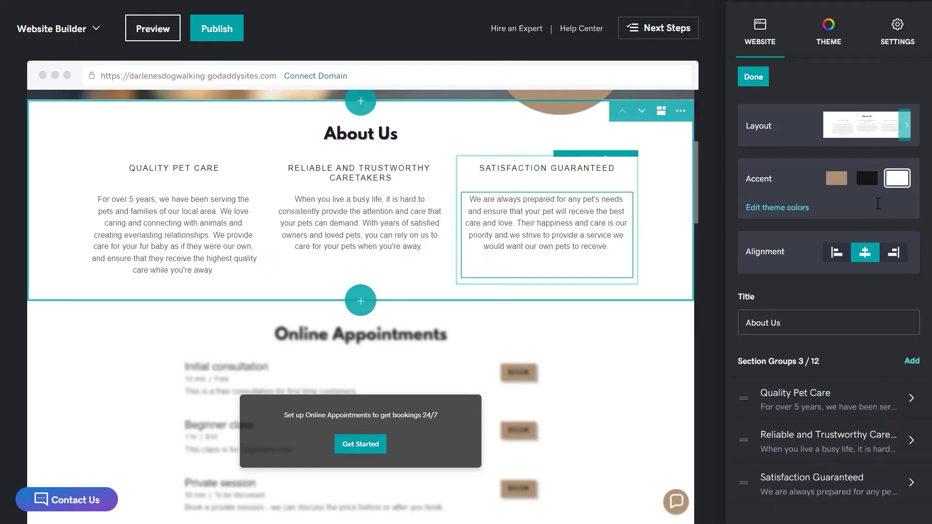
left_click(836, 253)
left_click(865, 254)
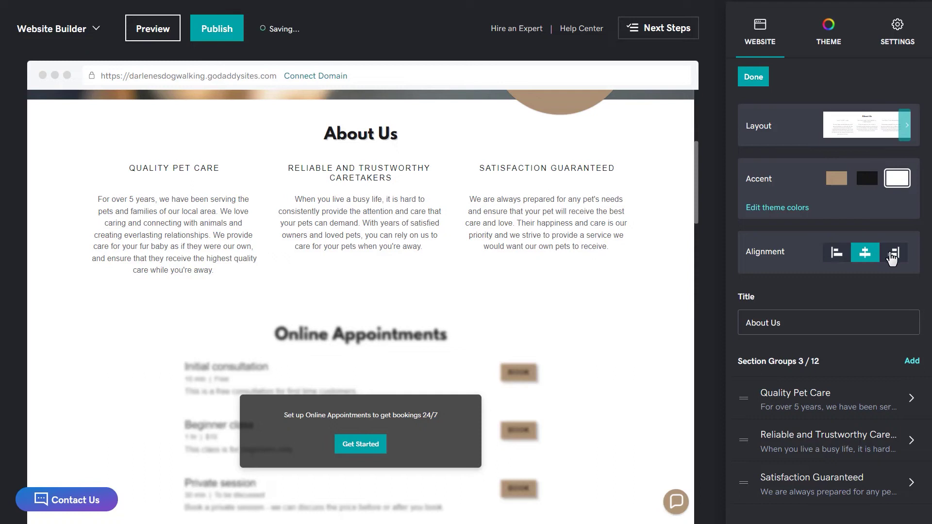
left_click(892, 255)
left_click(863, 253)
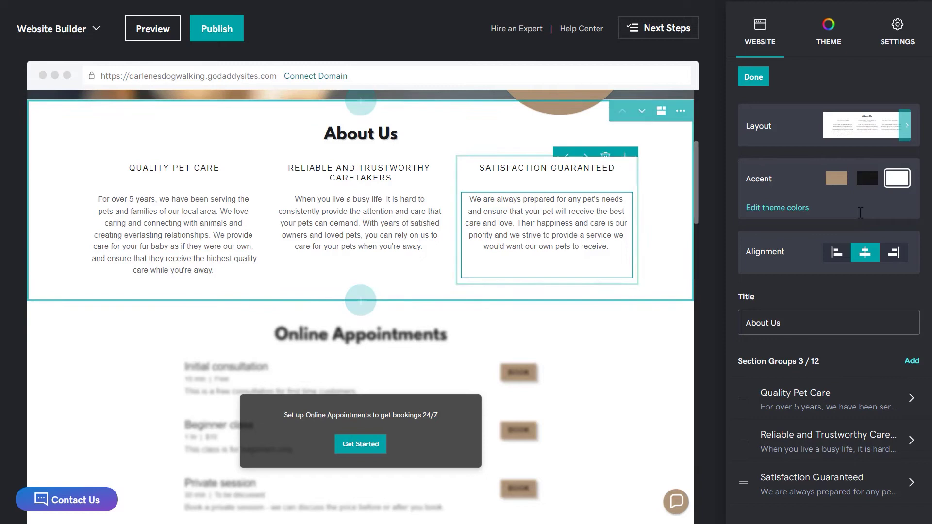
Swap the Satisfaction Guaranteed column and back, select its description, and open Online Appointments settings
left_click(568, 146)
left_click(400, 146)
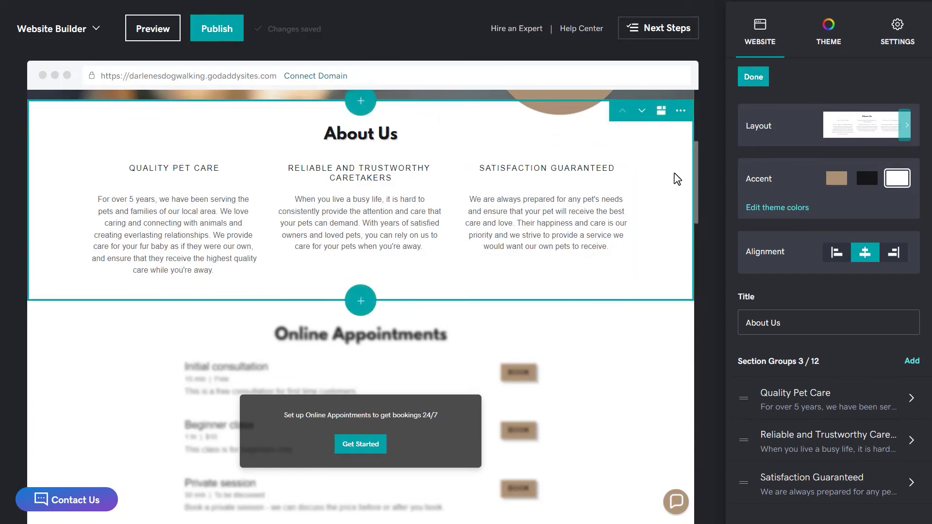
left_click(613, 204)
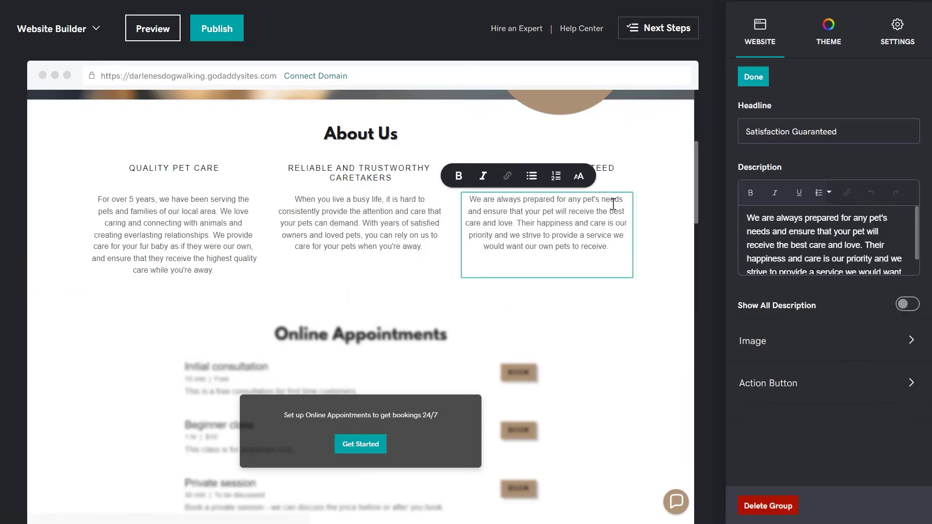
left_click_drag(610, 248, 467, 196)
left_click_drag(748, 218, 900, 232)
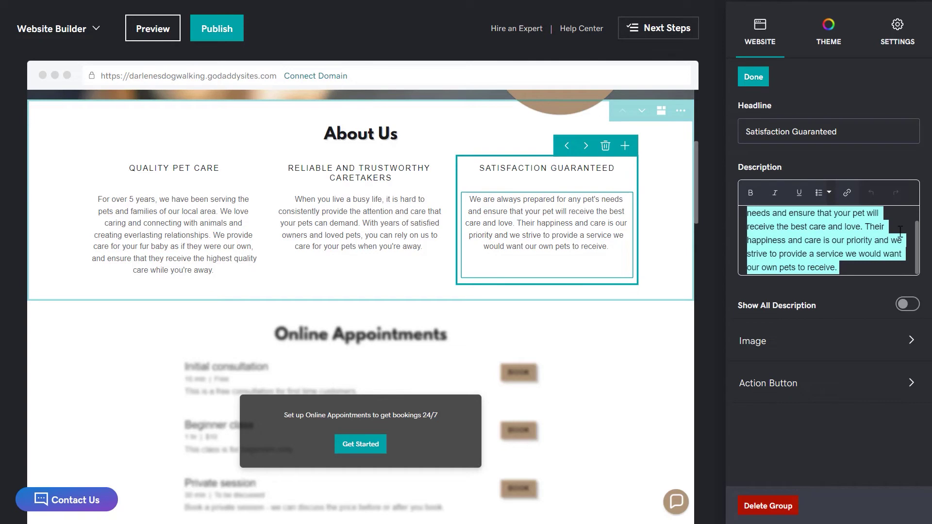
left_click(584, 223)
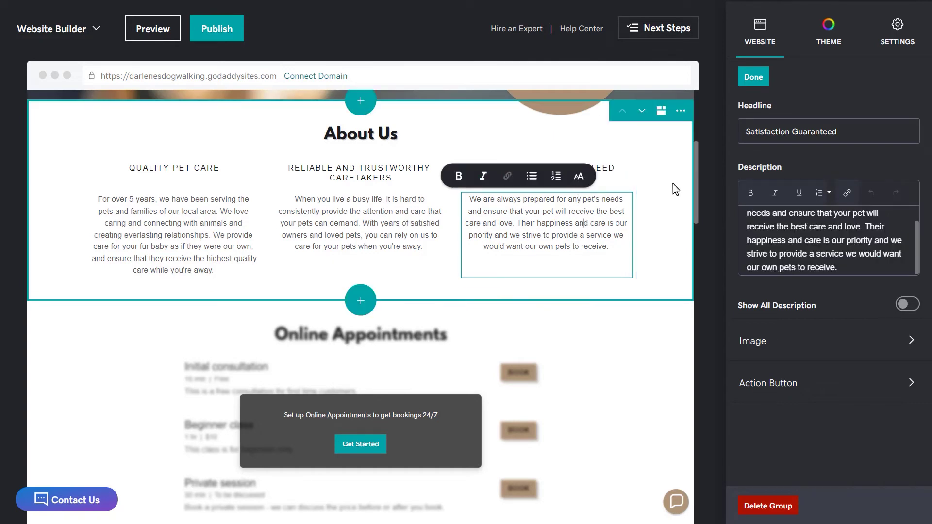
left_click(673, 341)
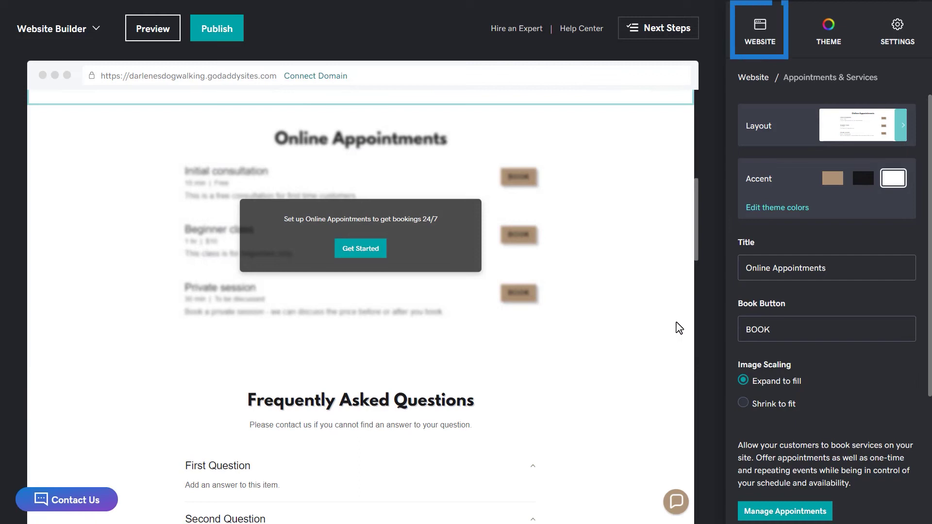
Add a new page from the Gallery template in Site Navigation and title it 'Photos'
left_click(758, 46)
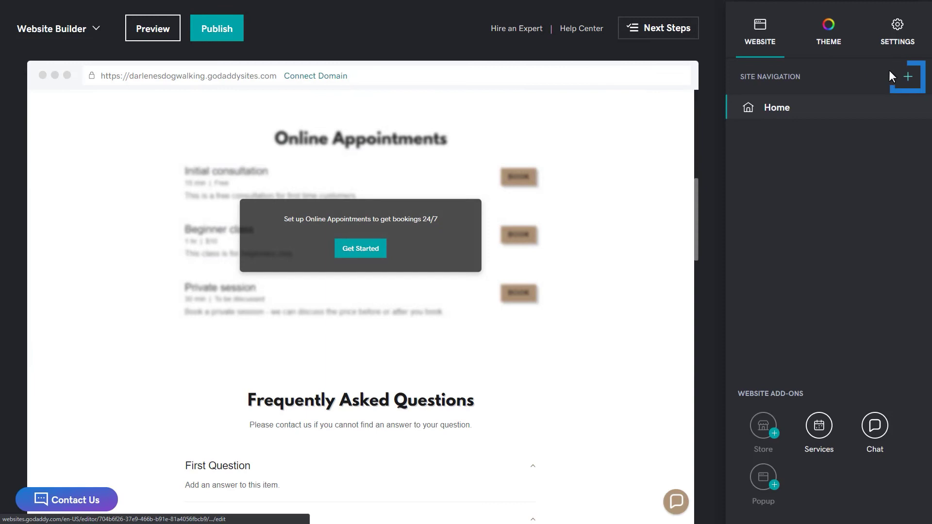
left_click(908, 76)
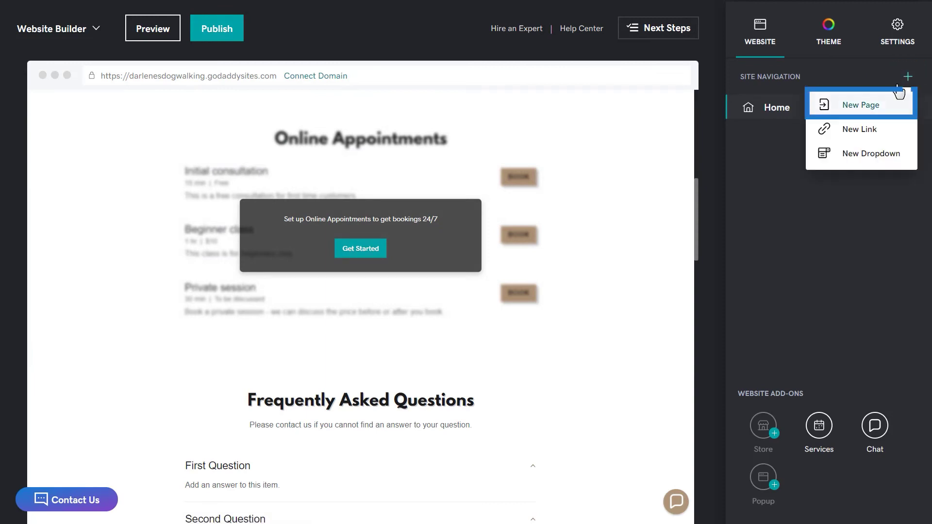
left_click(880, 108)
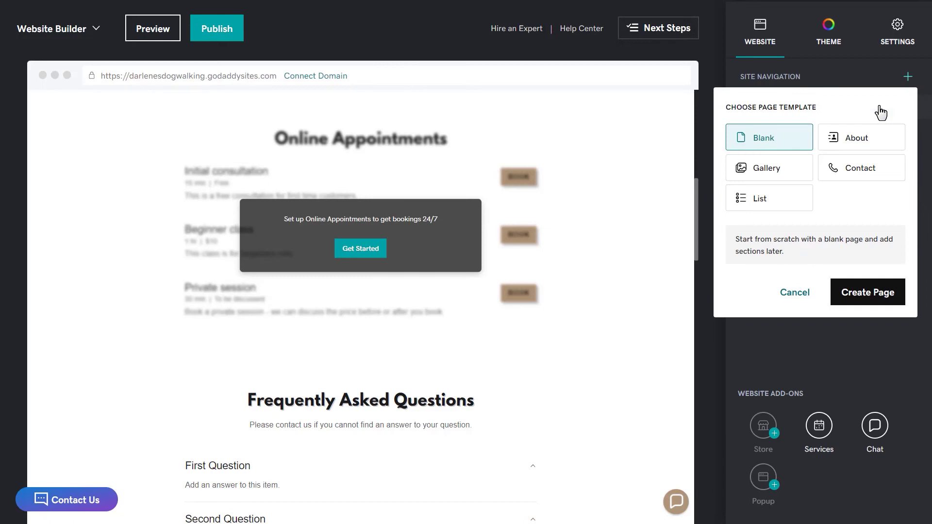
left_click(778, 172)
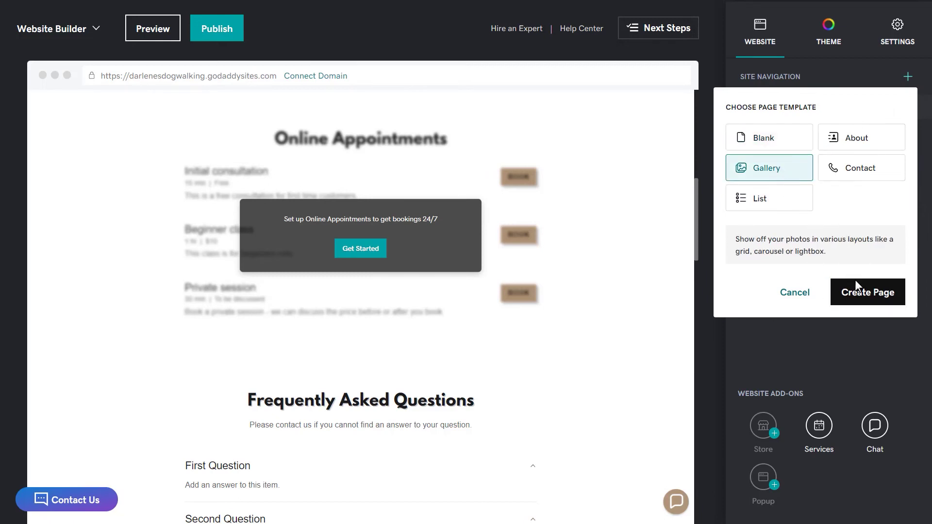
left_click(859, 292)
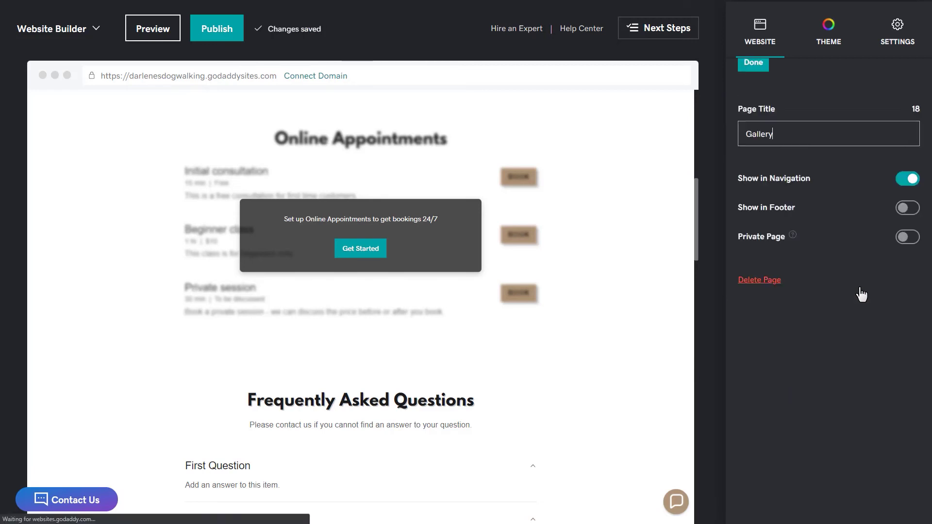
type("Photos")
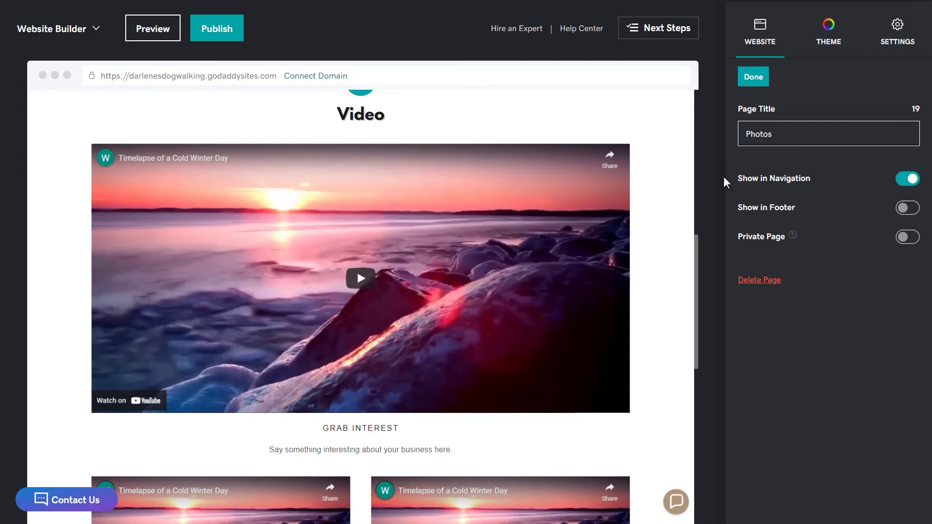
key("Tab")
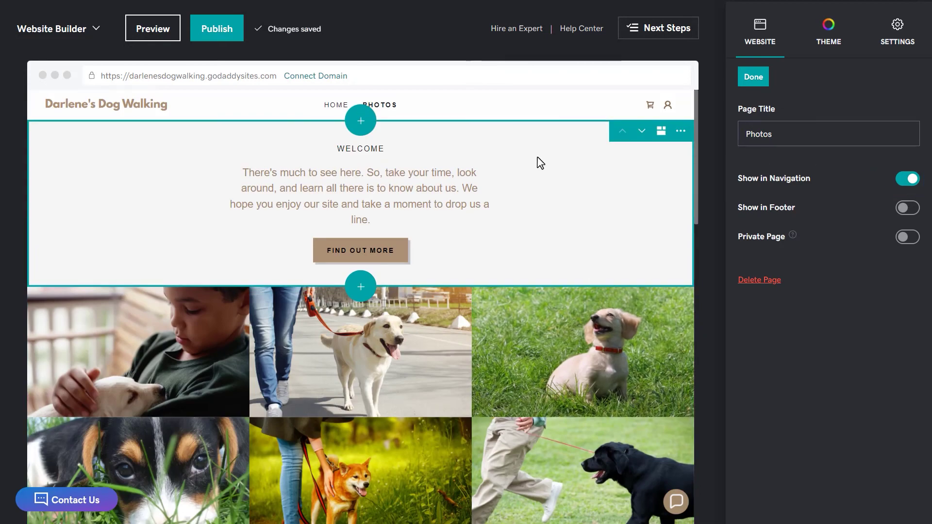
Close the Photos page settings and scroll the Home page to its Photo Gallery section
left_click(754, 77)
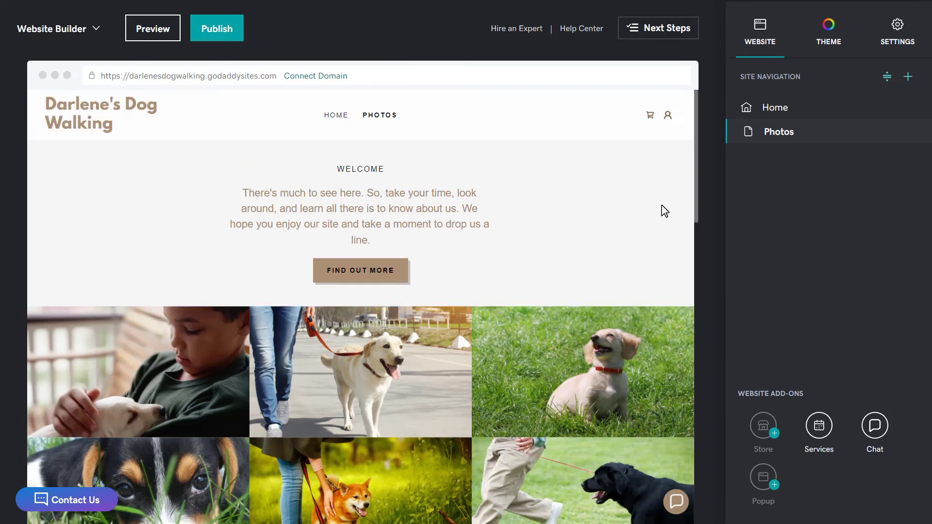
left_click(760, 117)
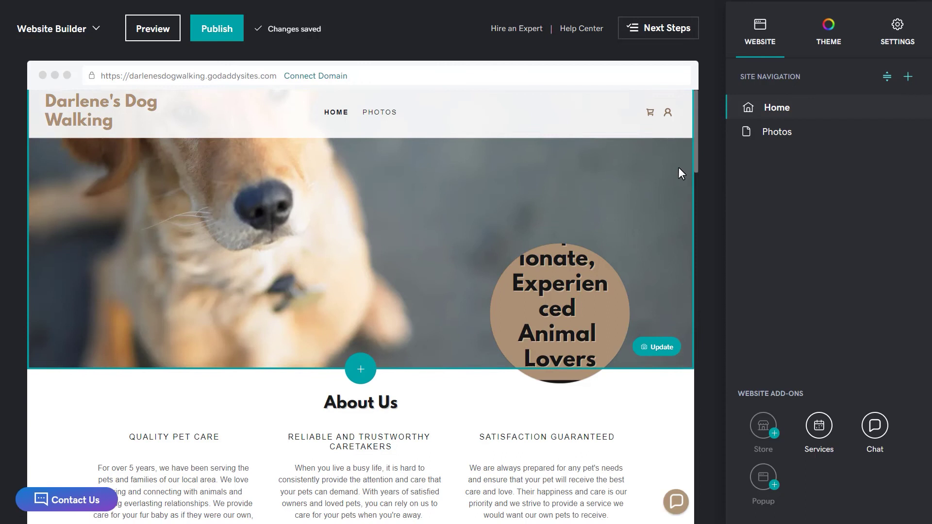
scroll(678, 167, "down", 8)
scroll(682, 173, "down", 10)
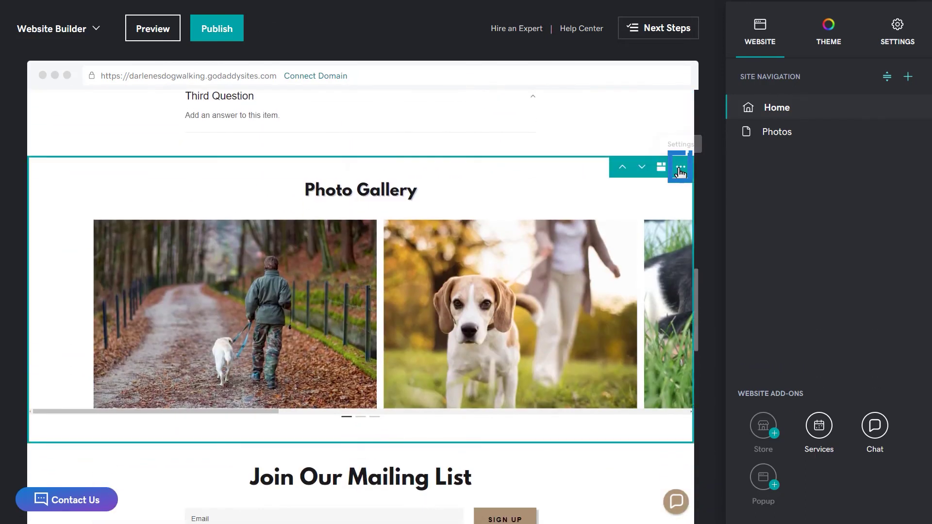
Move the Photo Gallery section to the Photos page and view Photos to check it
left_click(681, 169)
left_click(679, 222)
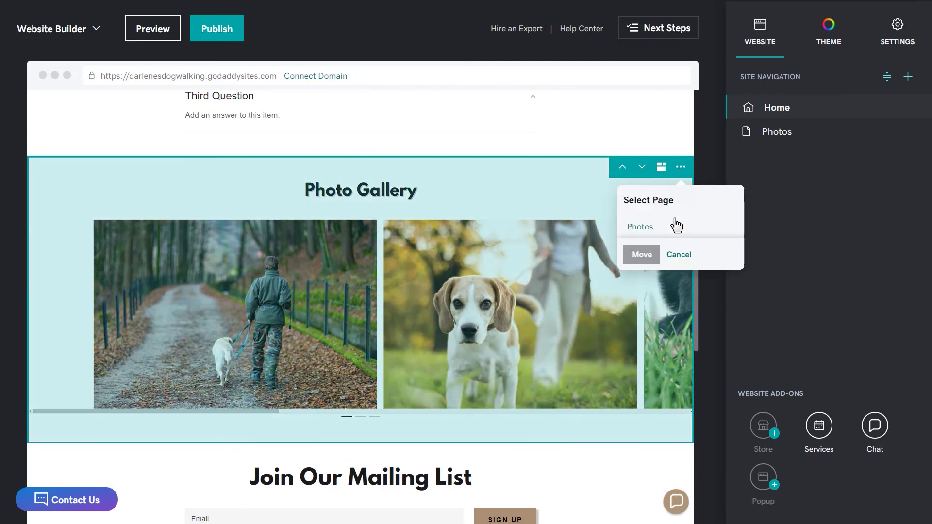
left_click(641, 227)
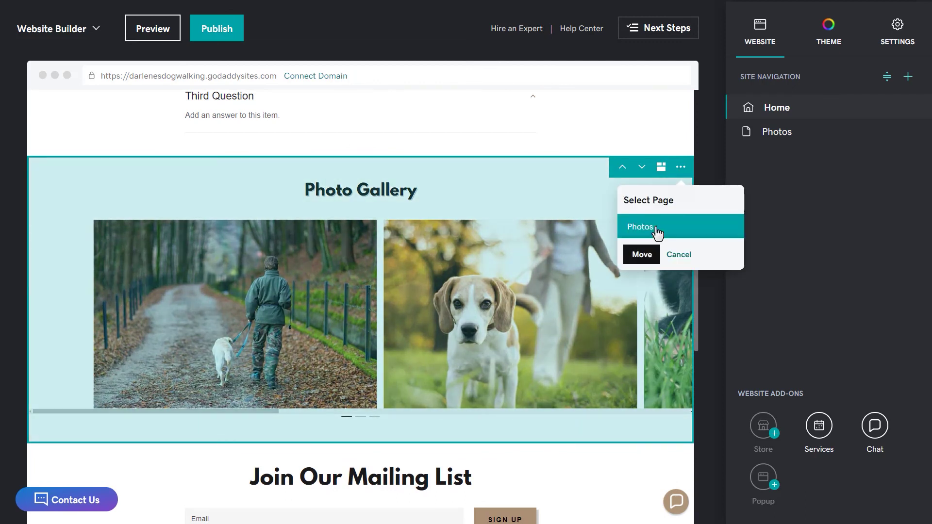
left_click(646, 260)
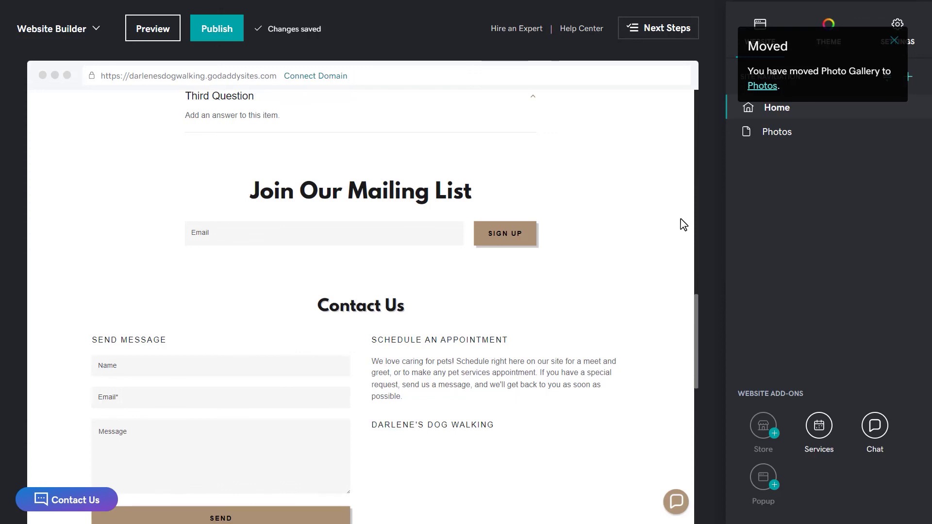
left_click(774, 134)
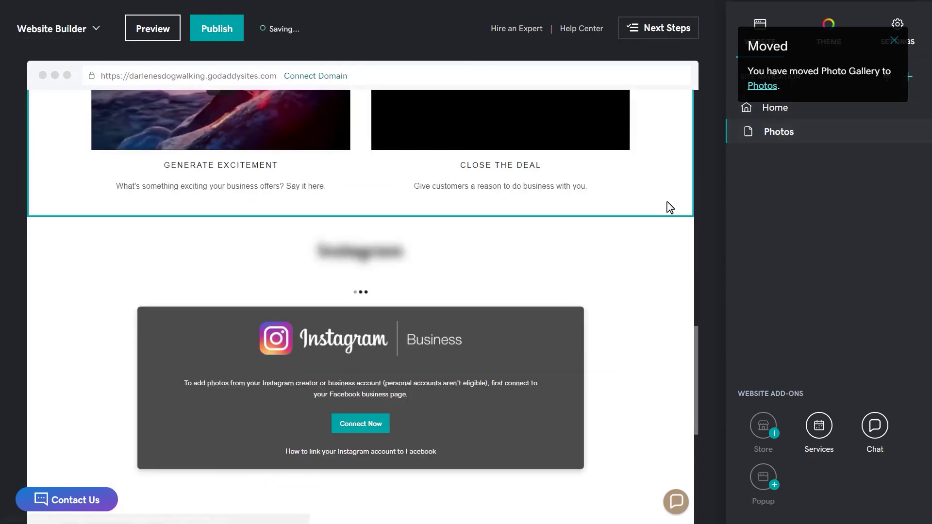
scroll(670, 207, "up", 15)
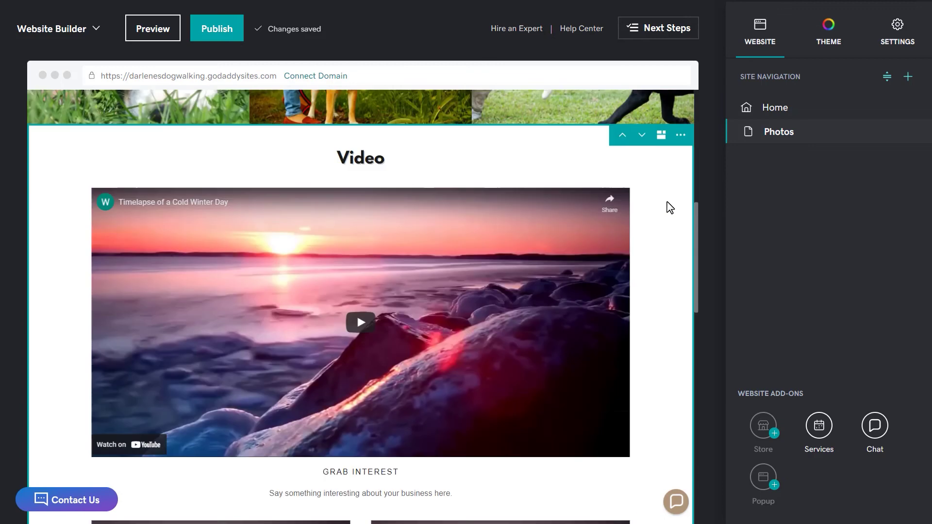
scroll(668, 203, "up", 3)
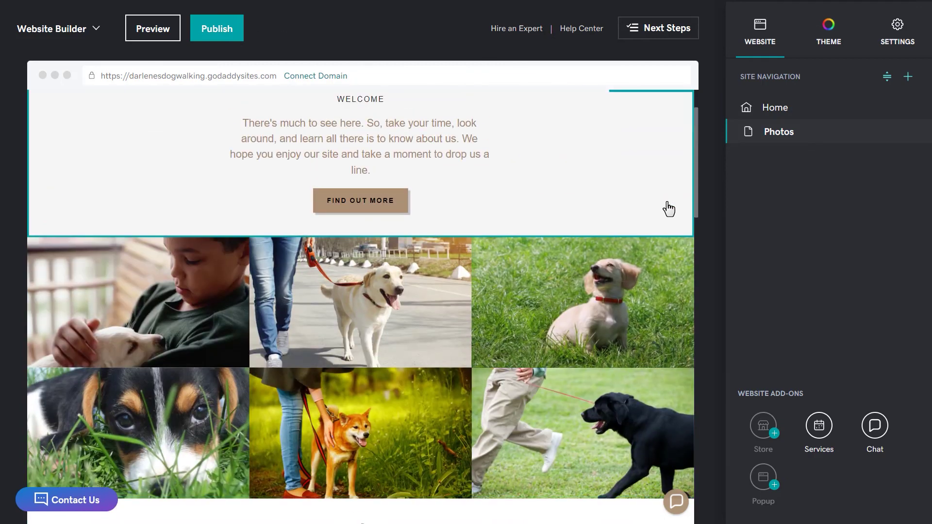